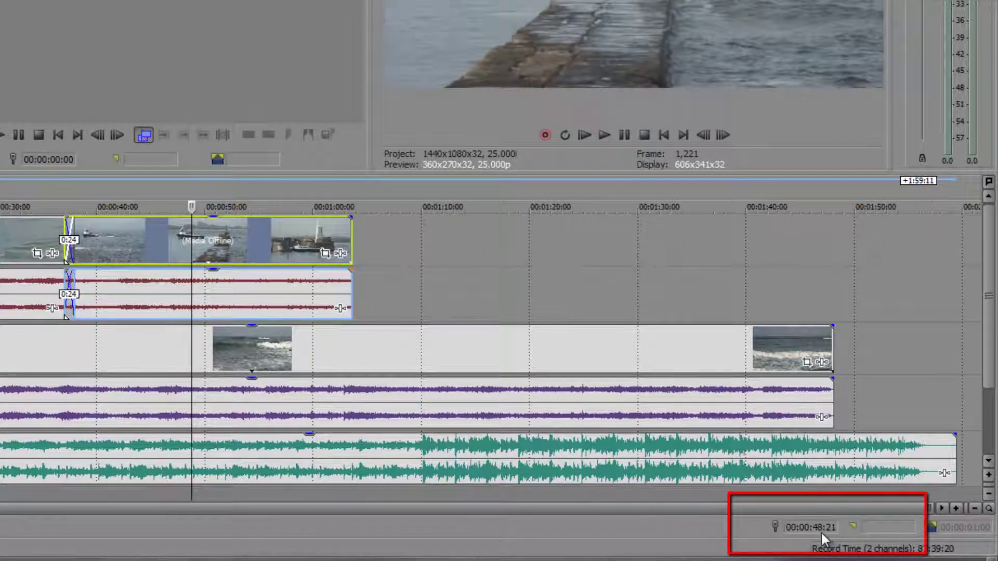
Enter timecodes in the Cursor Position field to jump to 10 s, then to 00:01:00:00
left_click(822, 533)
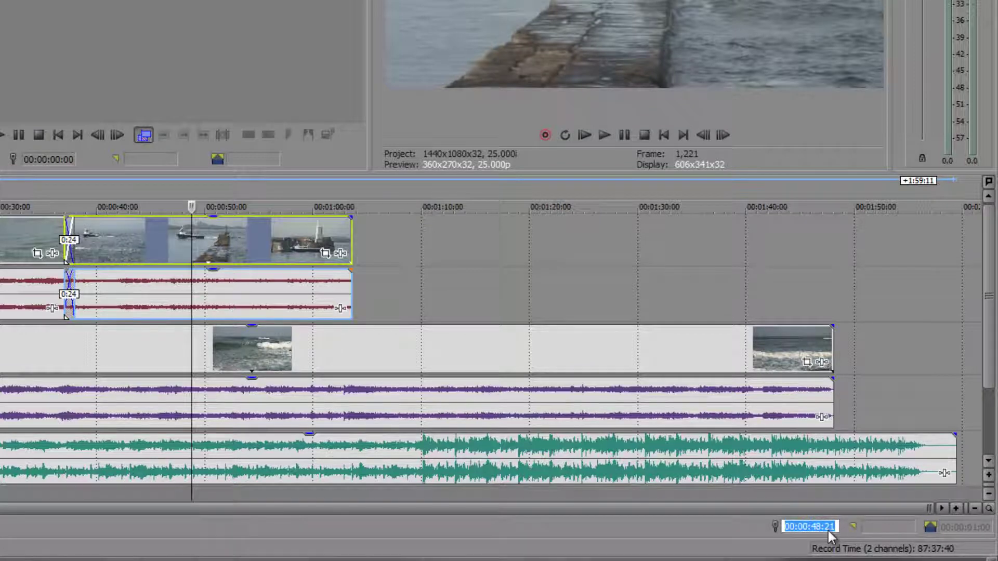
type("10.")
key("BackSpace")
key("Return")
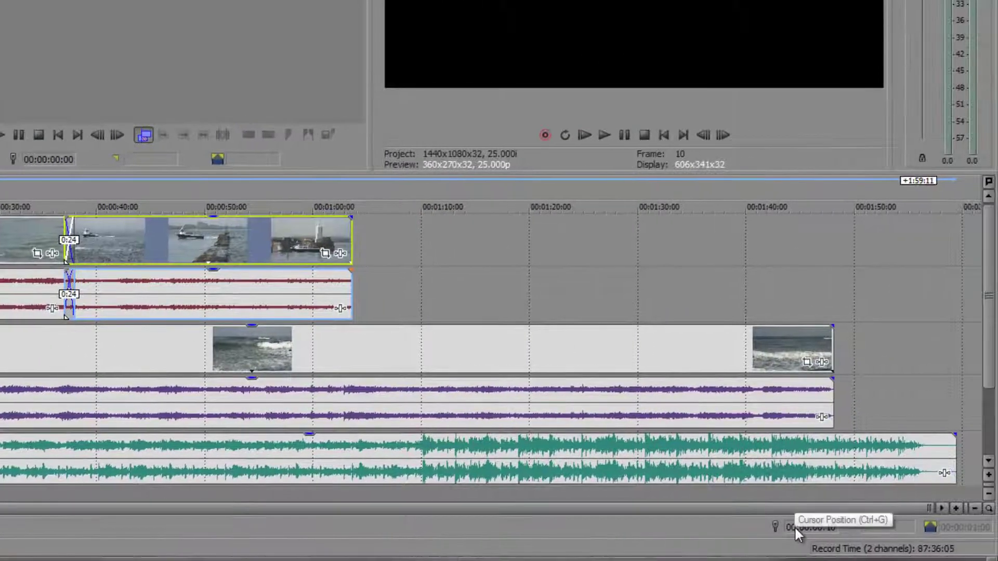
left_click(794, 526)
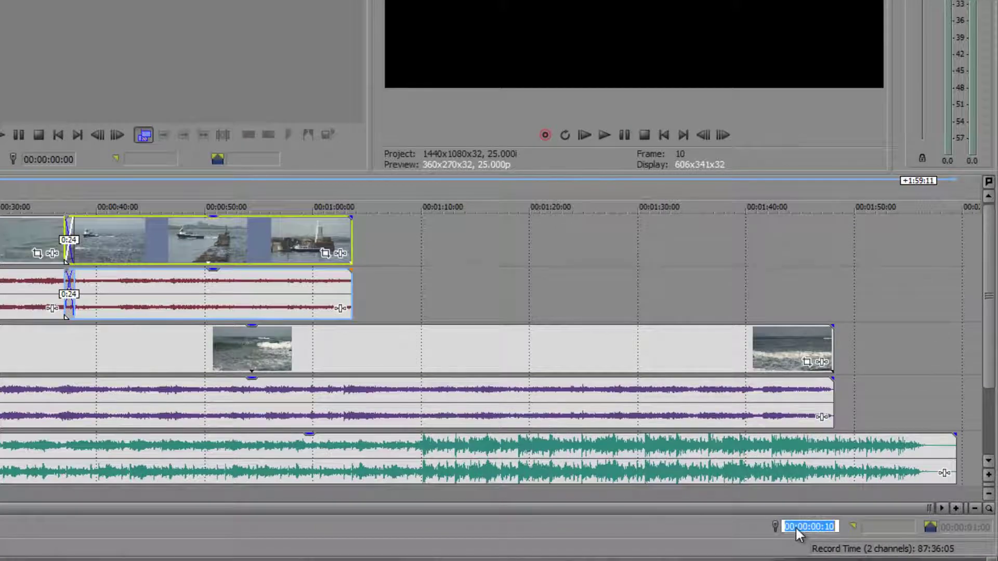
type("10")
key("Return")
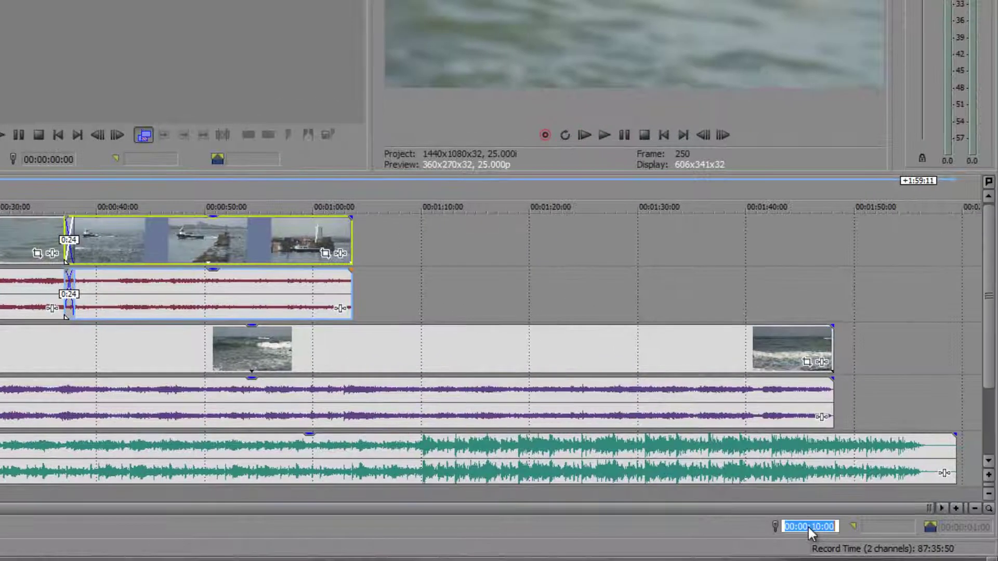
type("1..")
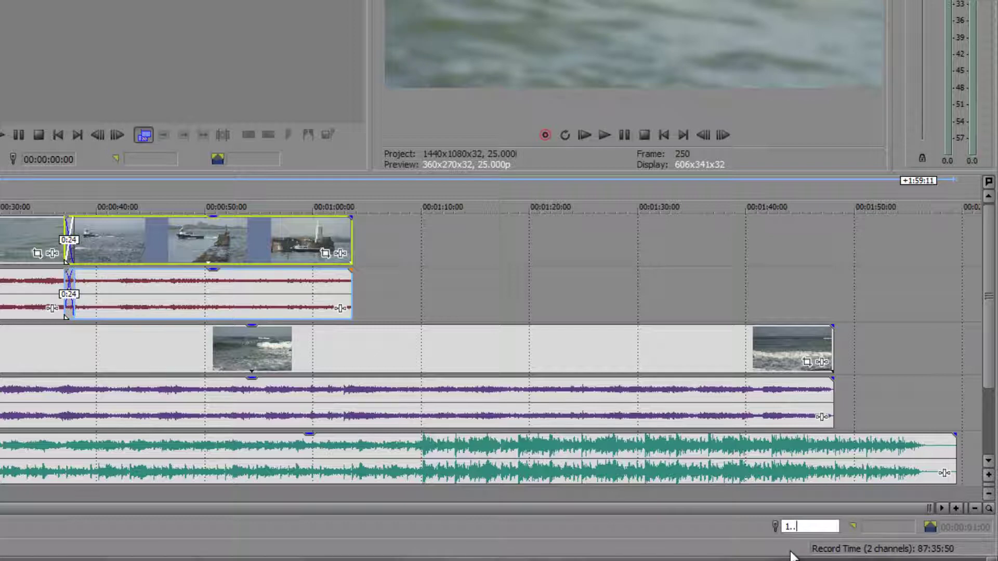
key("Return")
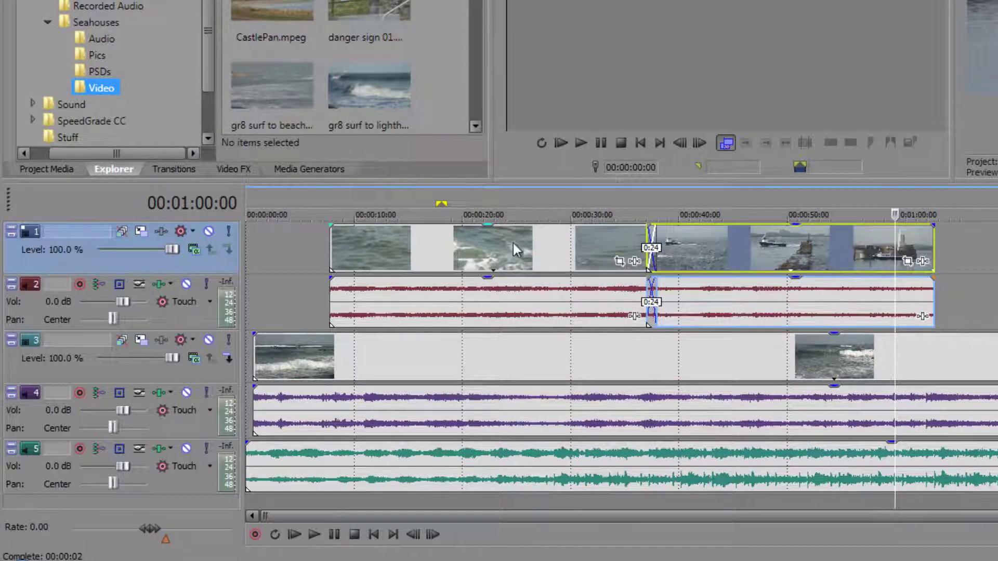
Drag a rough time selection, then set its start to 10 s and end to 40 s
left_click_drag(455, 264, 444, 264)
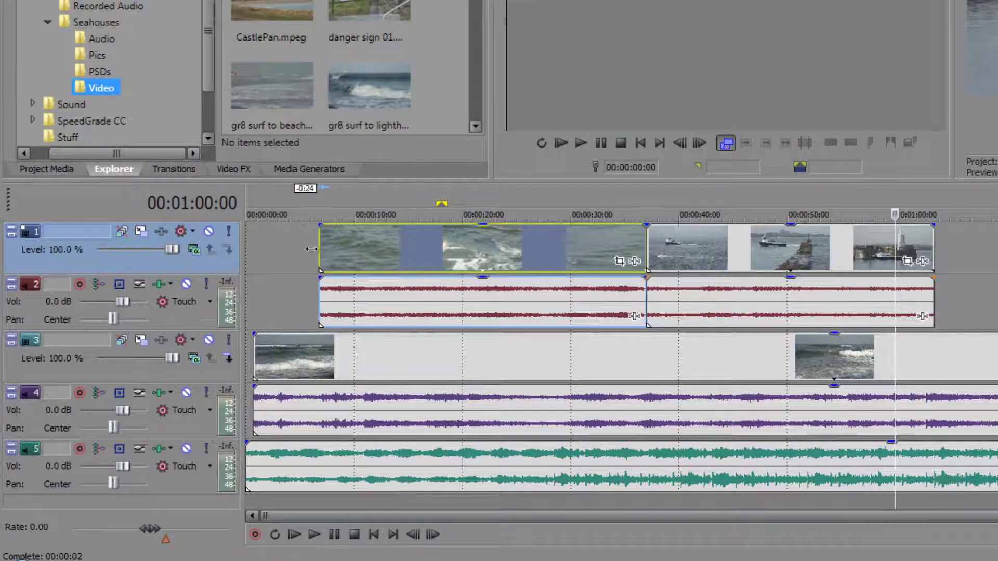
left_click_drag(290, 244, 539, 252)
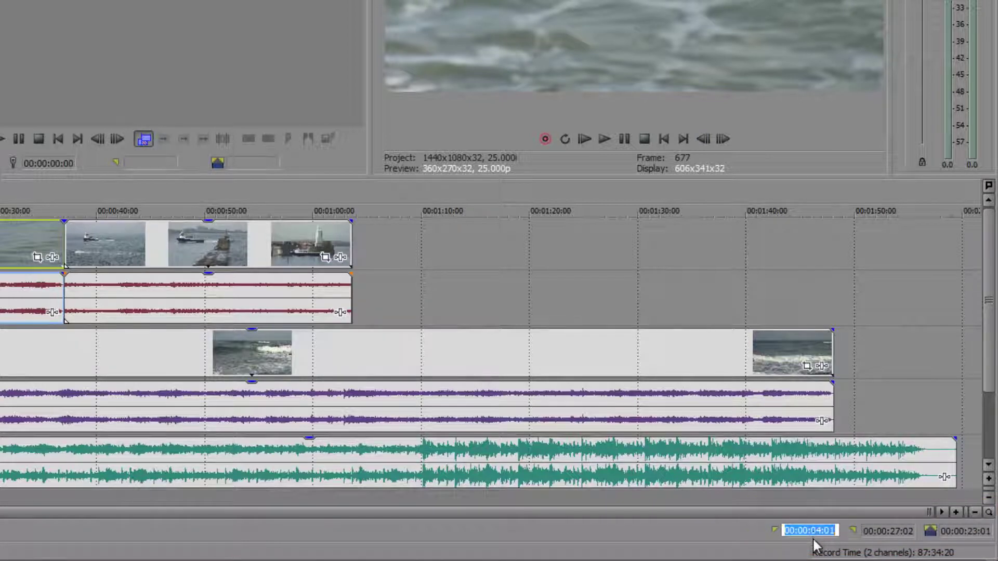
type("10")
key("Return")
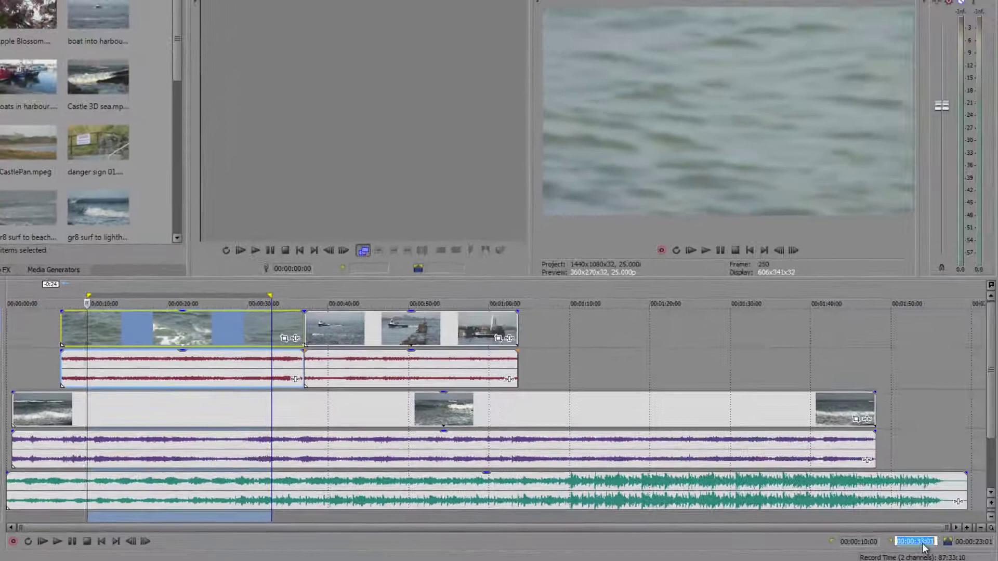
type("40")
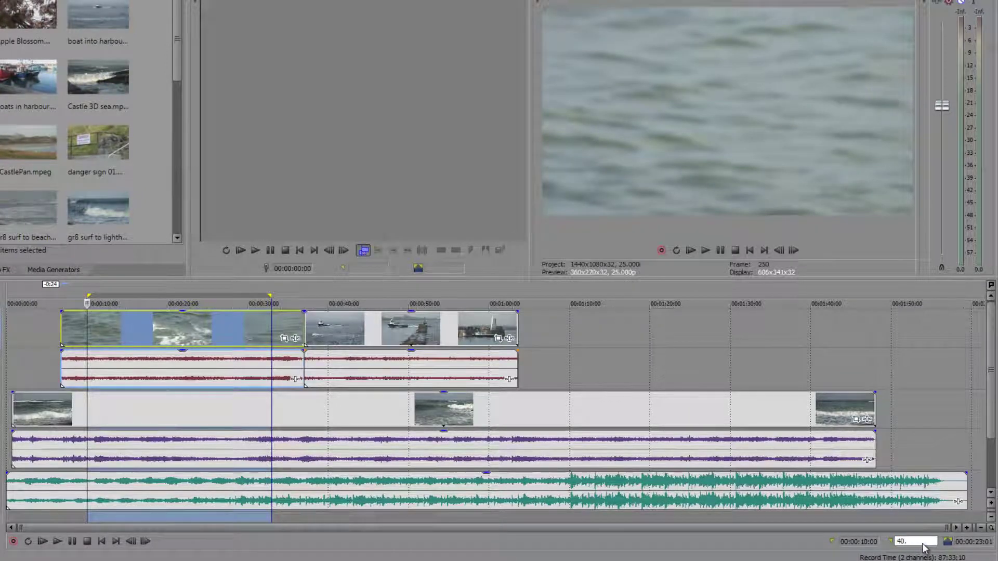
type(".")
key("Return")
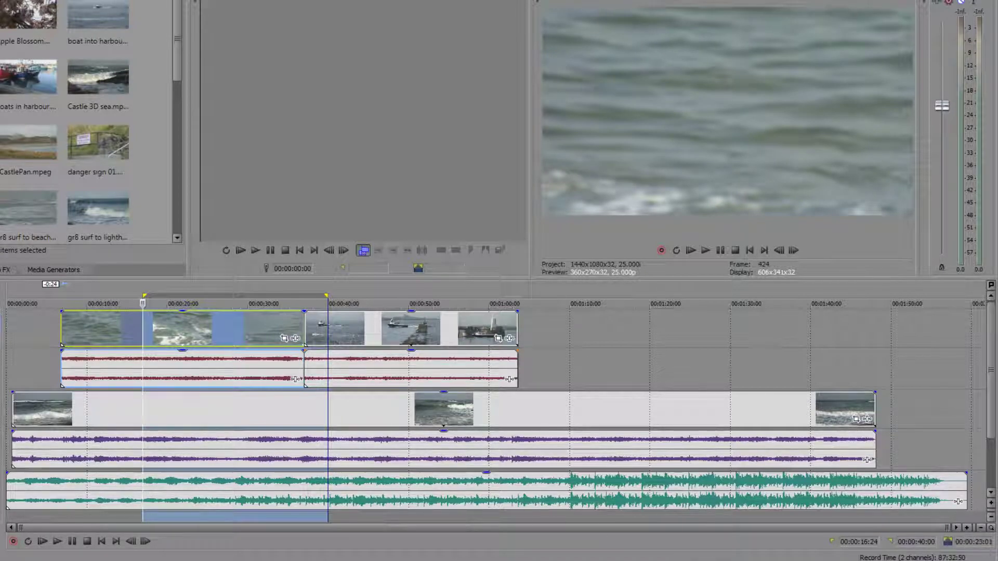
Set the selection length to 20 s and its end to 00:00:40:00
double_click(986, 542)
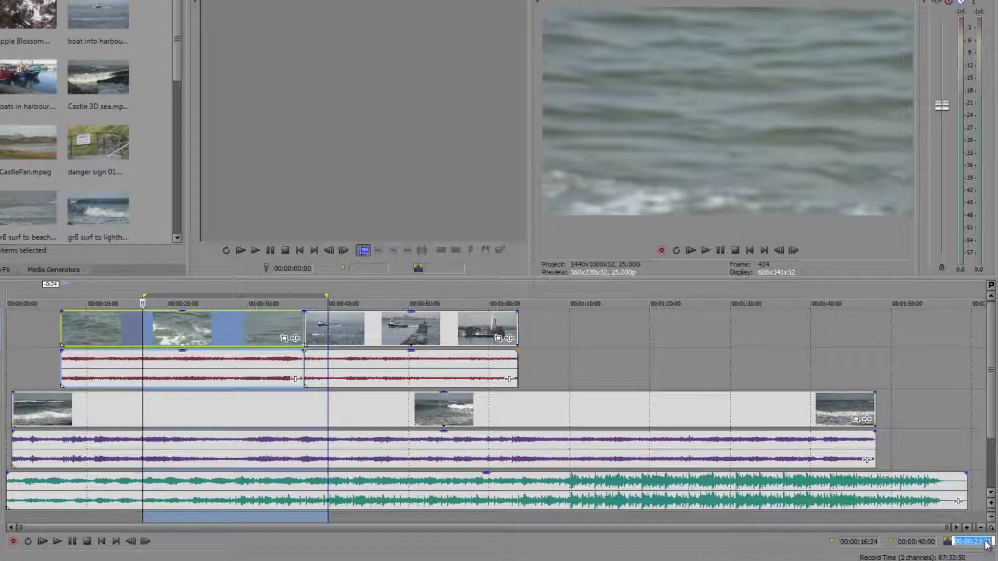
type("20.")
key("Return")
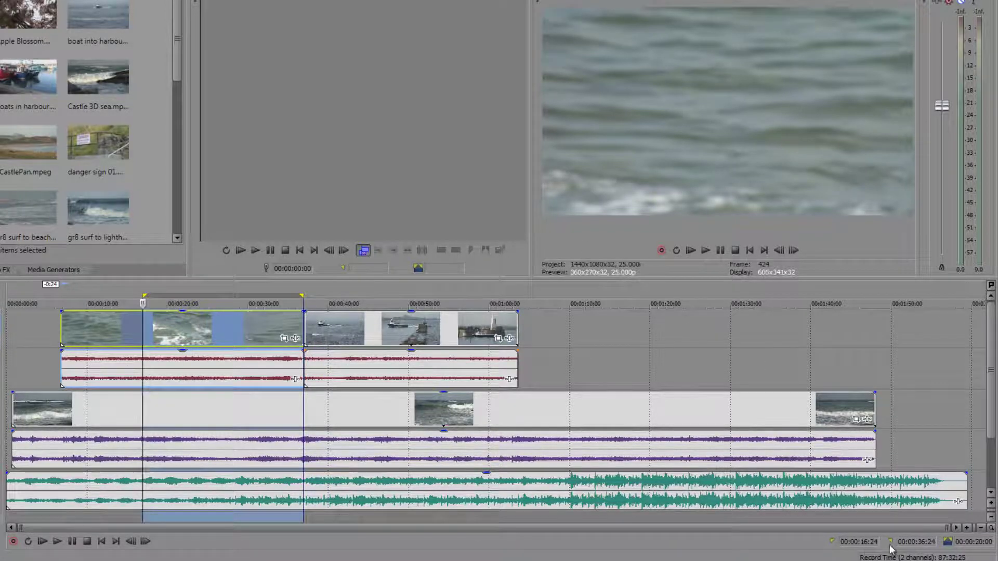
double_click(916, 541)
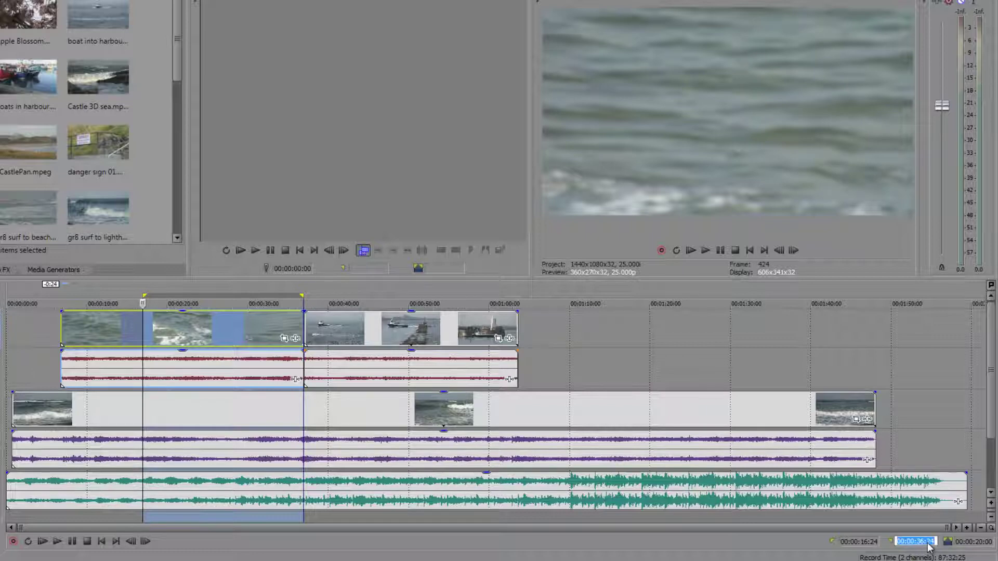
type("40.")
key("Return")
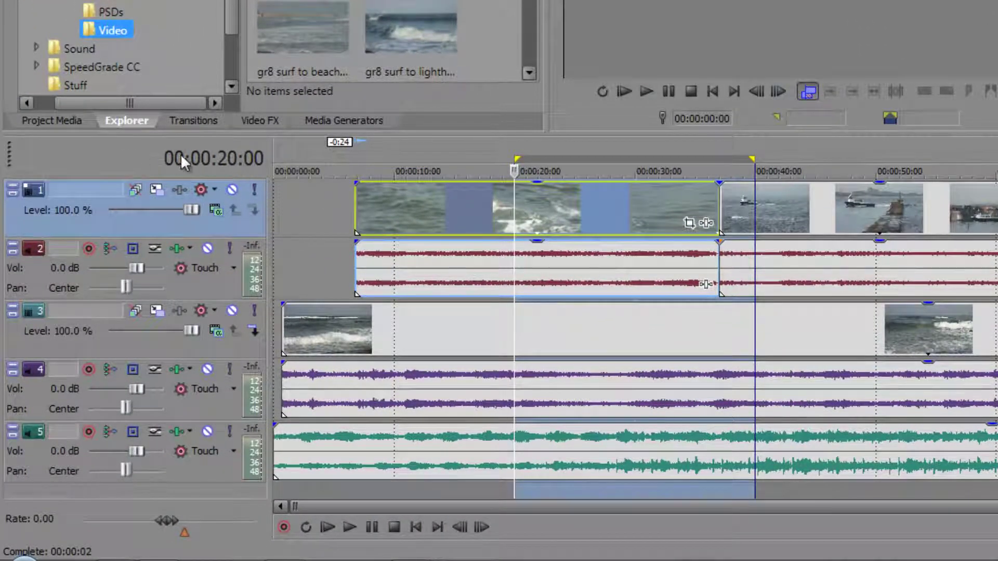
Reset the time display text colour to its default
right_click(220, 155)
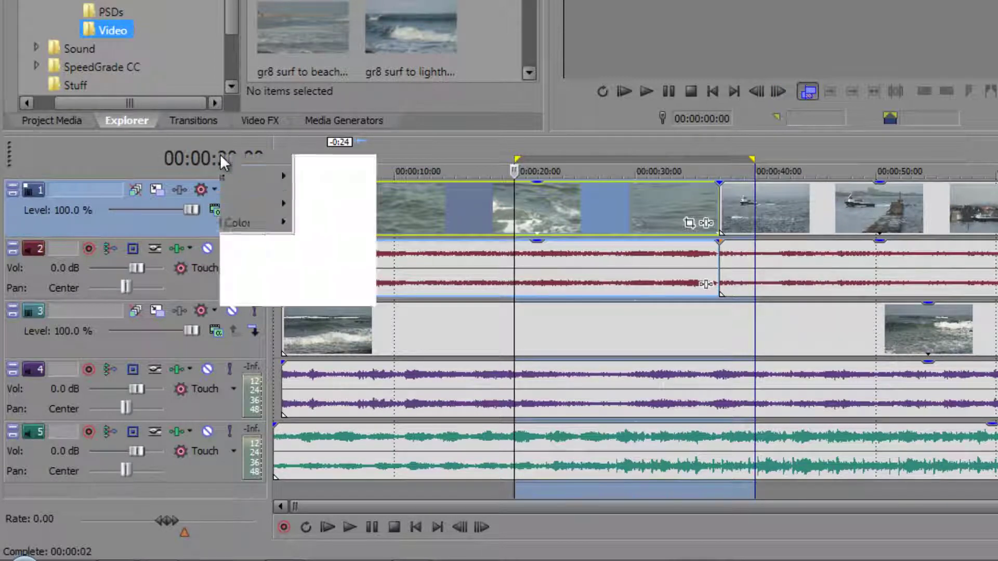
mouse_move(262, 270)
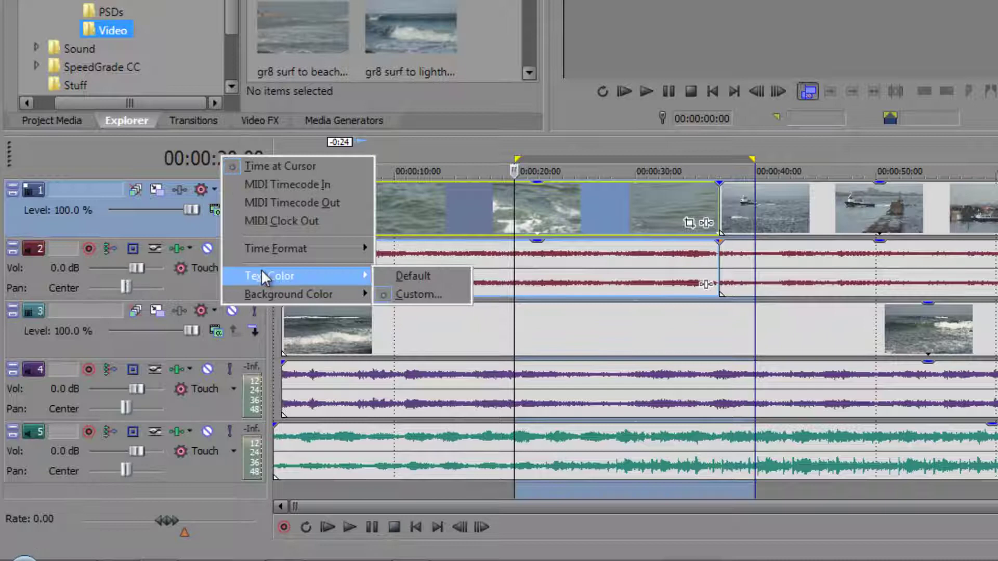
left_click(411, 277)
Choose a custom time display text colour and try out several yellow shades
right_click(230, 153)
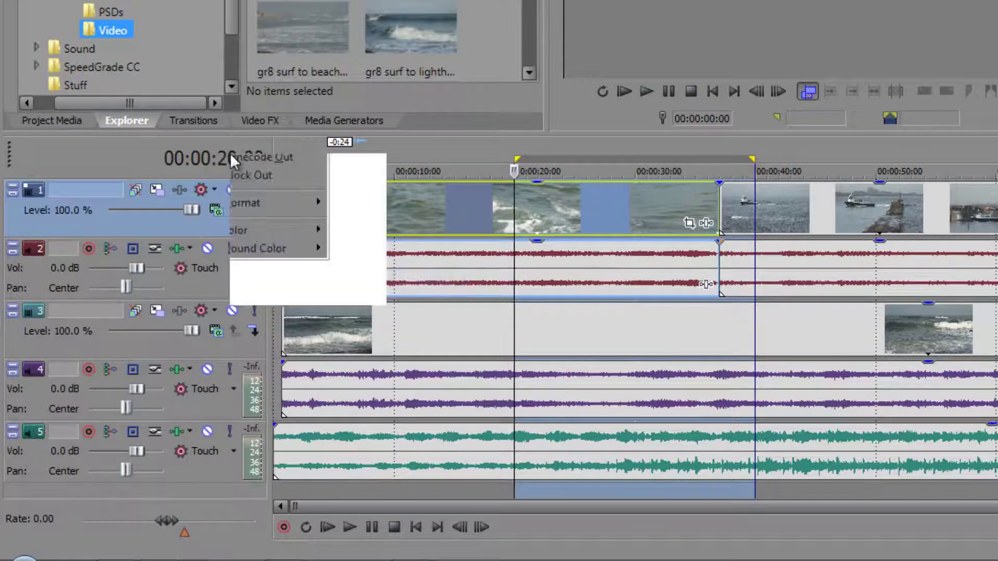
mouse_move(279, 275)
left_click(427, 292)
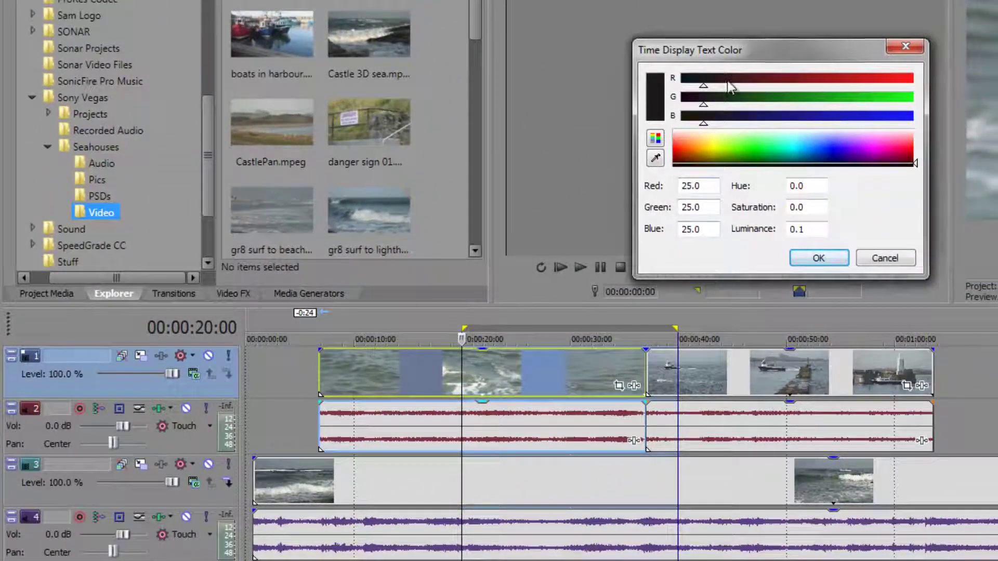
left_click_drag(795, 51, 443, 243)
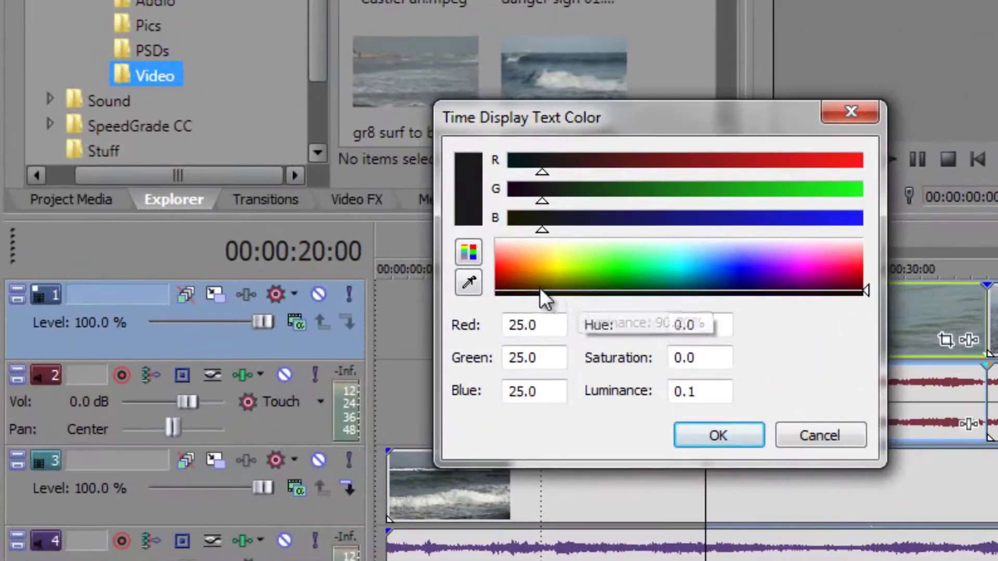
left_click_drag(463, 314, 464, 294)
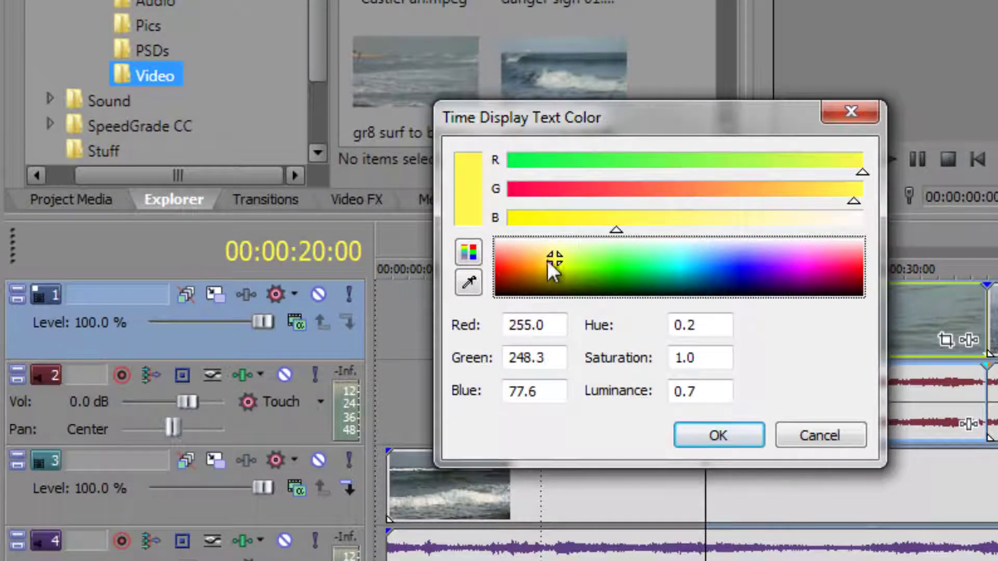
left_click(560, 244)
mouse_move(559, 244)
left_mouse_down()
mouse_move(559, 253)
mouse_move(839, 261)
mouse_move(560, 263)
left_mouse_up()
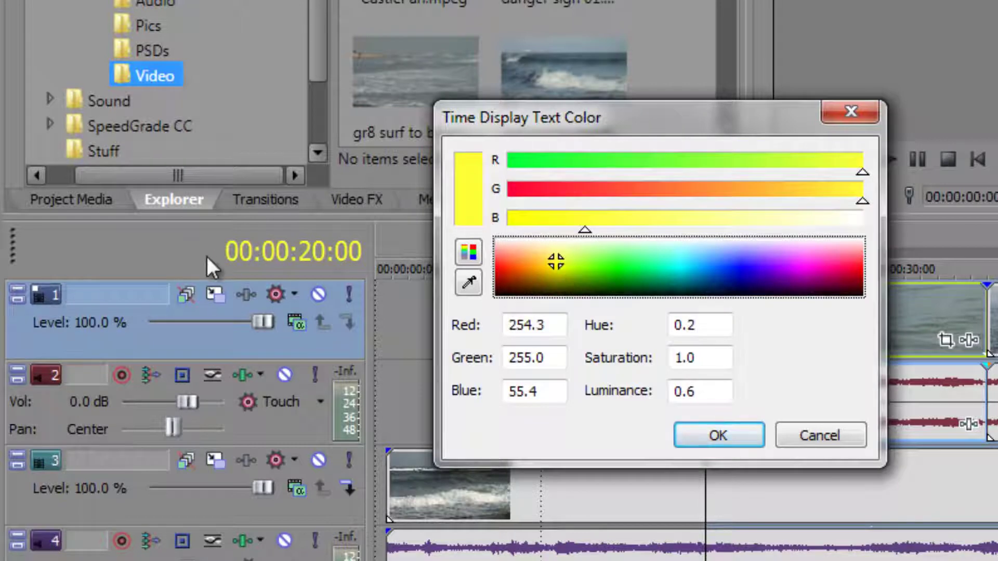
mouse_move(570, 263)
Sample a pale yellow from the screen, lower Blue to 118.9, and apply it
left_click(464, 282)
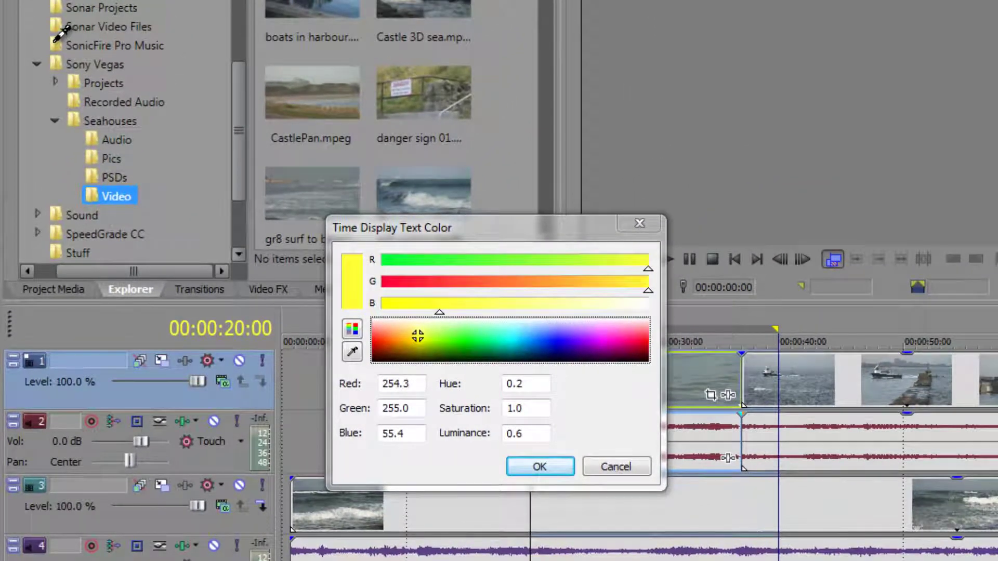
left_click(53, 42)
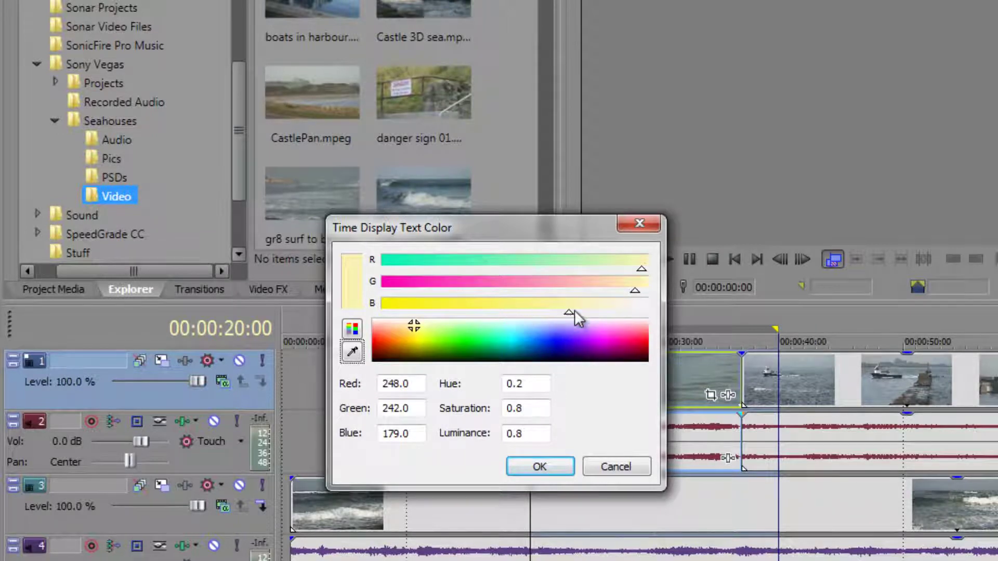
mouse_move(571, 310)
left_mouse_down()
mouse_move(434, 304)
mouse_move(507, 309)
left_mouse_up()
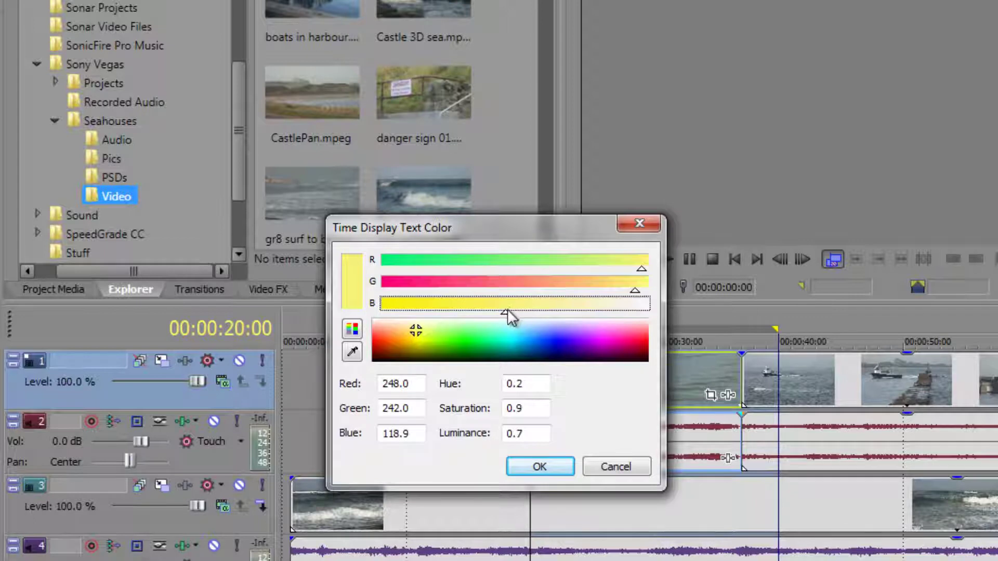
left_click(542, 467)
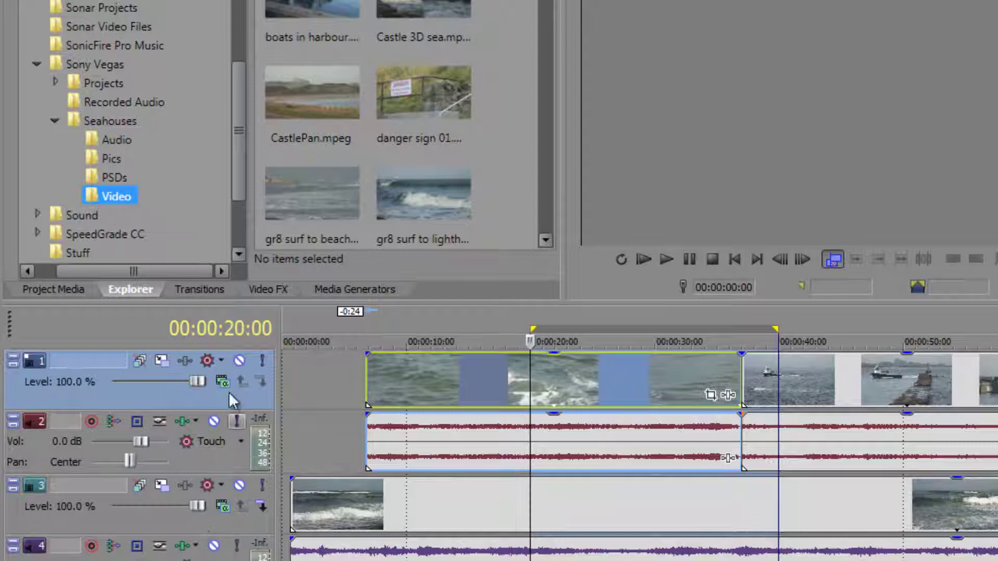
right_click(235, 319)
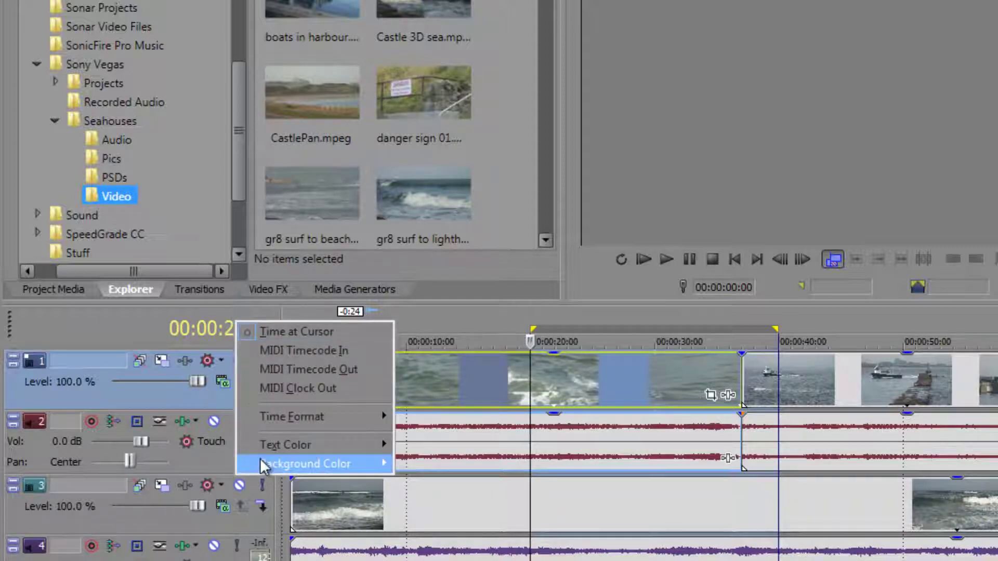
mouse_move(261, 463)
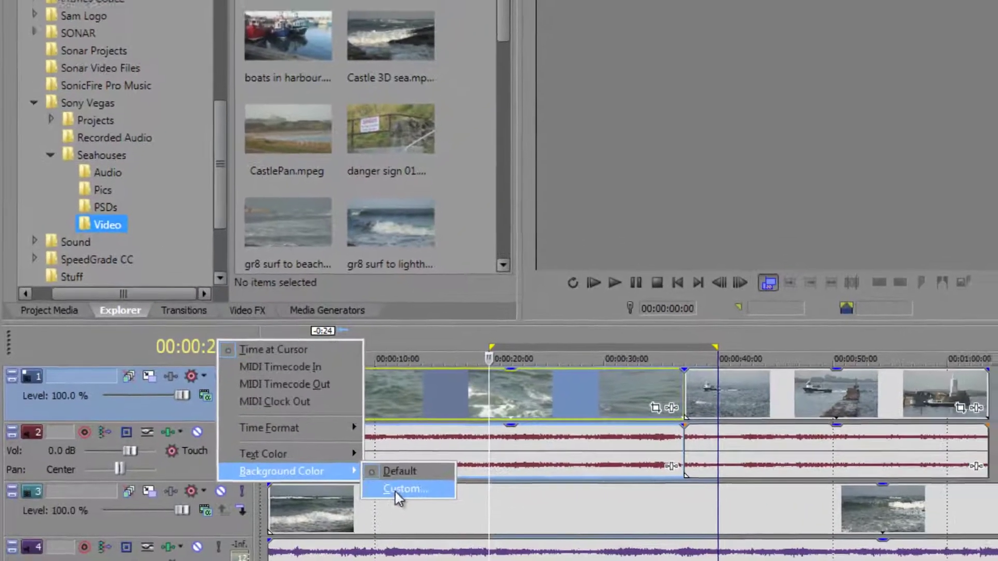
left_click(439, 482)
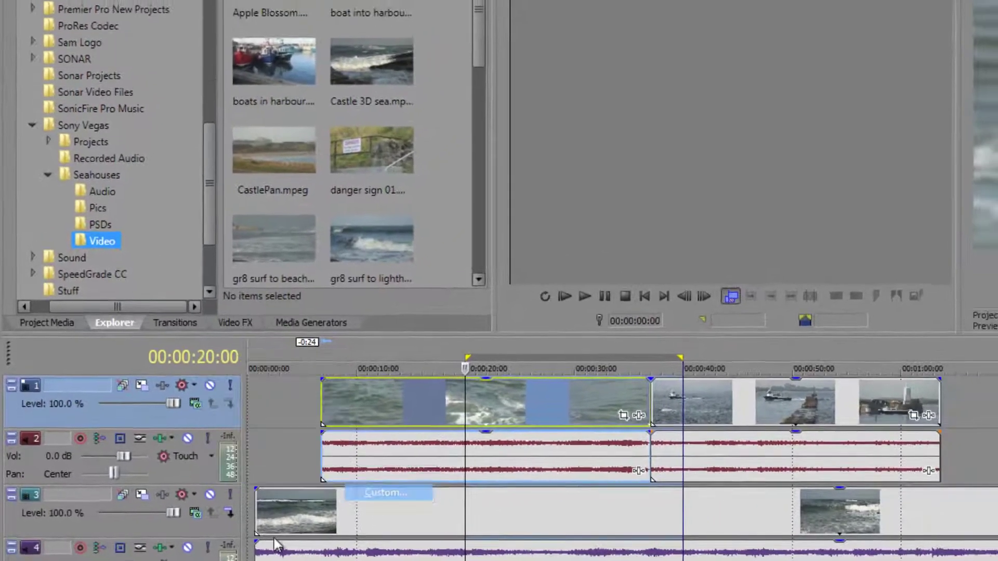
left_click_drag(875, 183, 845, 181)
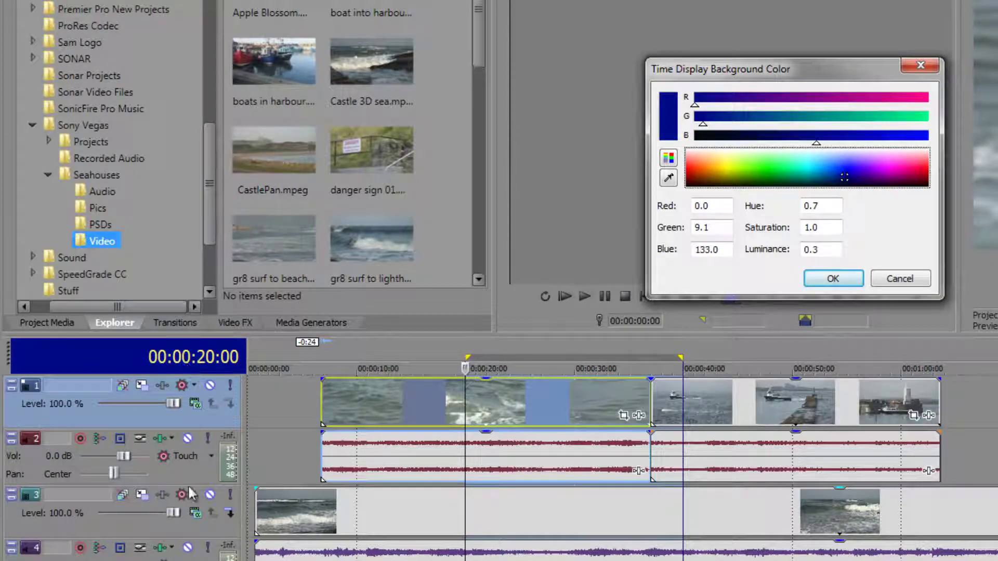
left_click(847, 281)
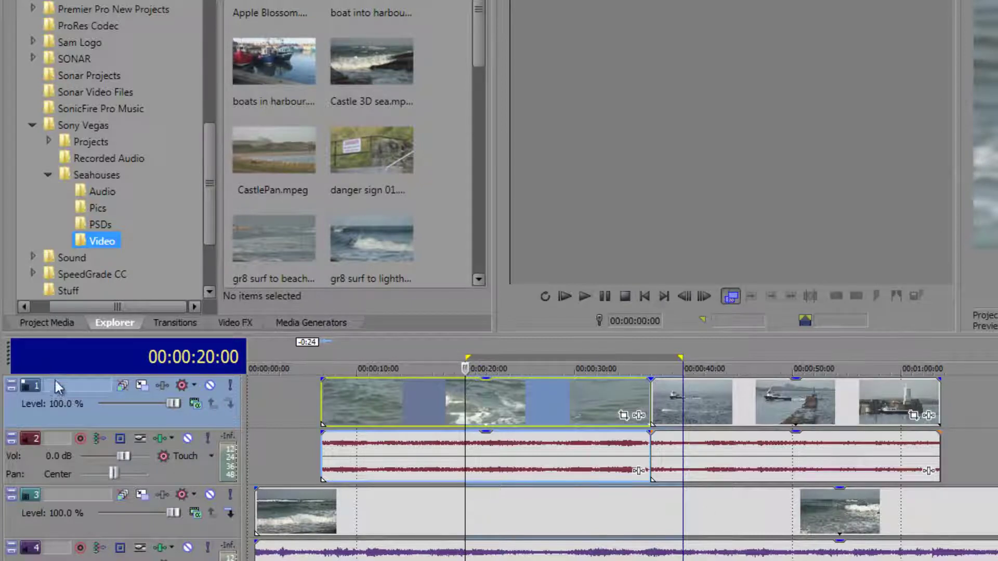
right_click(103, 364)
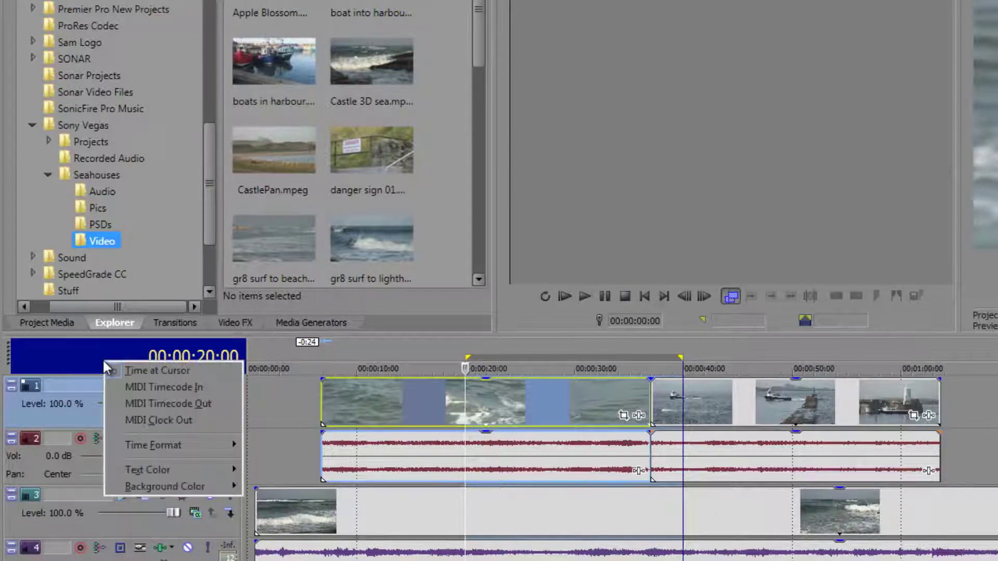
mouse_move(164, 489)
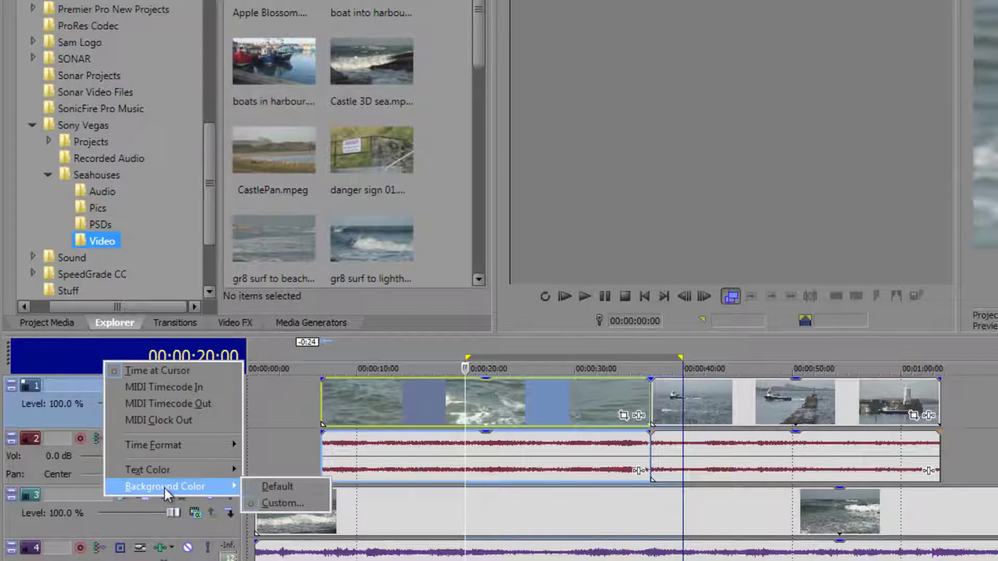
left_click(277, 487)
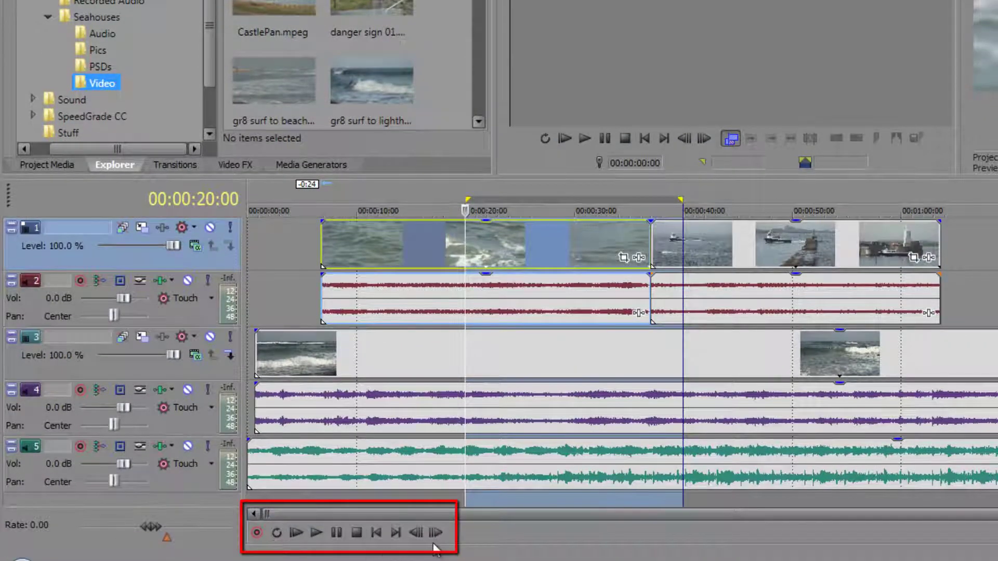
Enable Loop Playback, shorten the loop region, and slide it to about 41–48 s
left_click(277, 533)
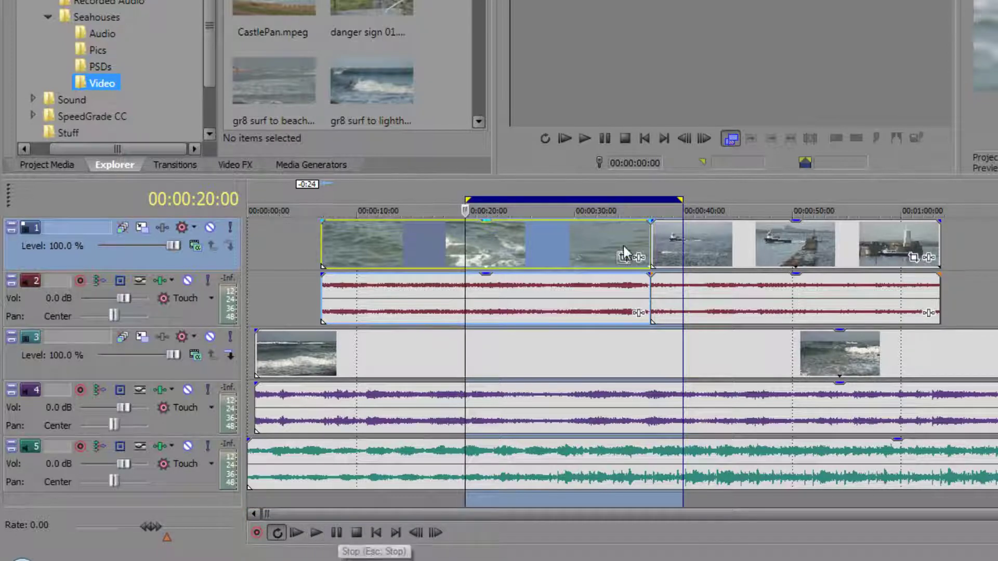
left_click_drag(679, 201, 549, 201)
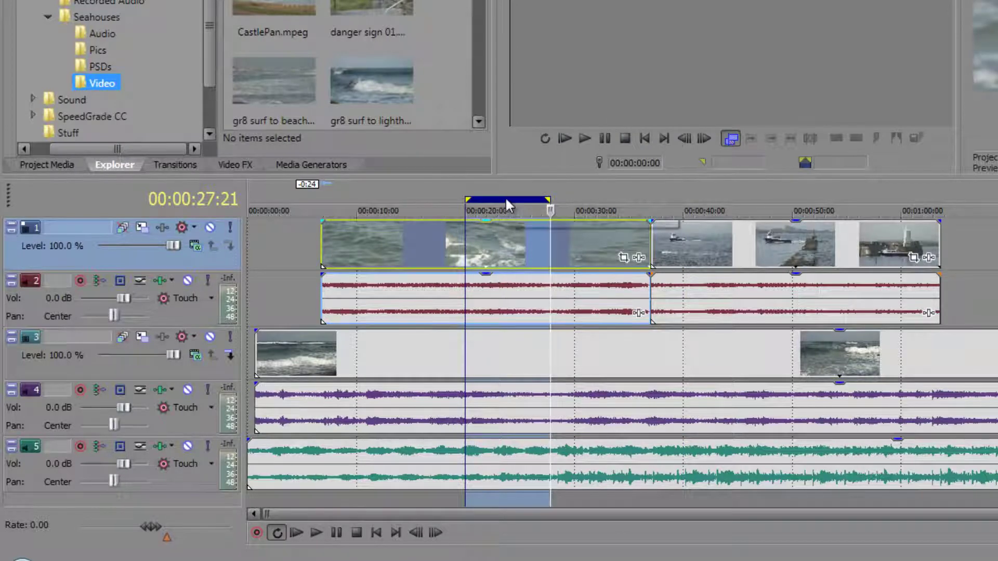
left_click_drag(505, 198, 731, 204)
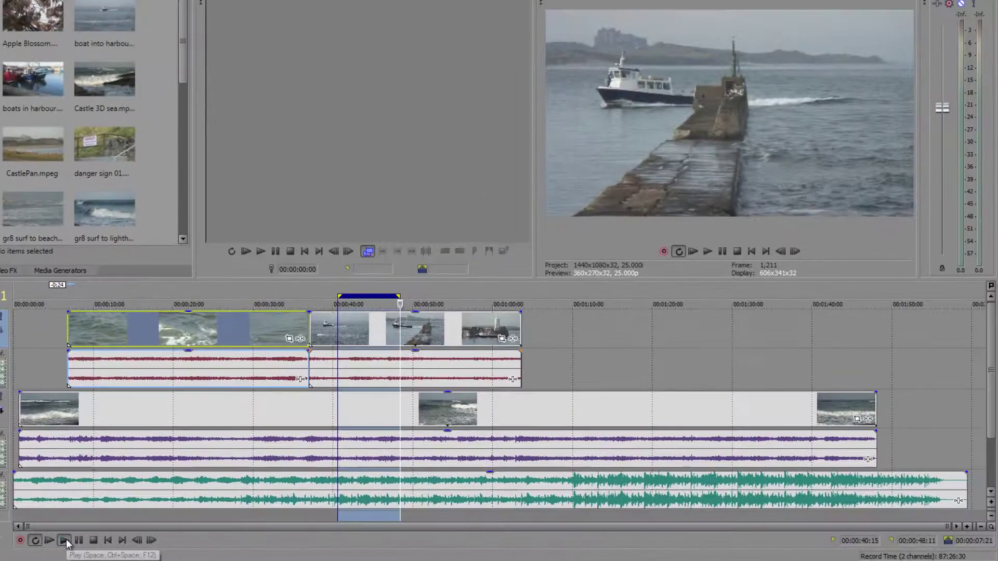
Play the looped section, stop it, and turn Loop Playback off
left_click(64, 540)
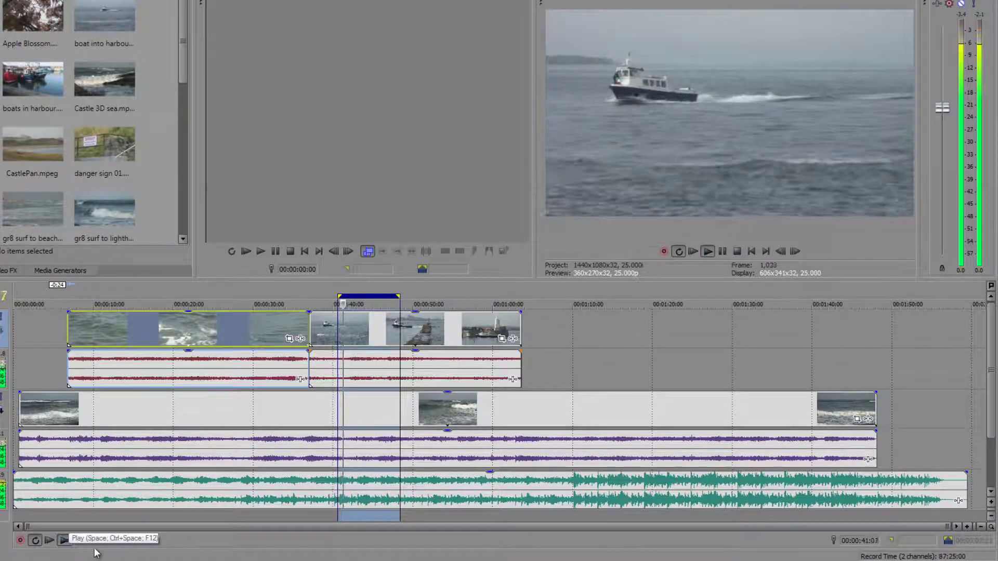
left_click(79, 542)
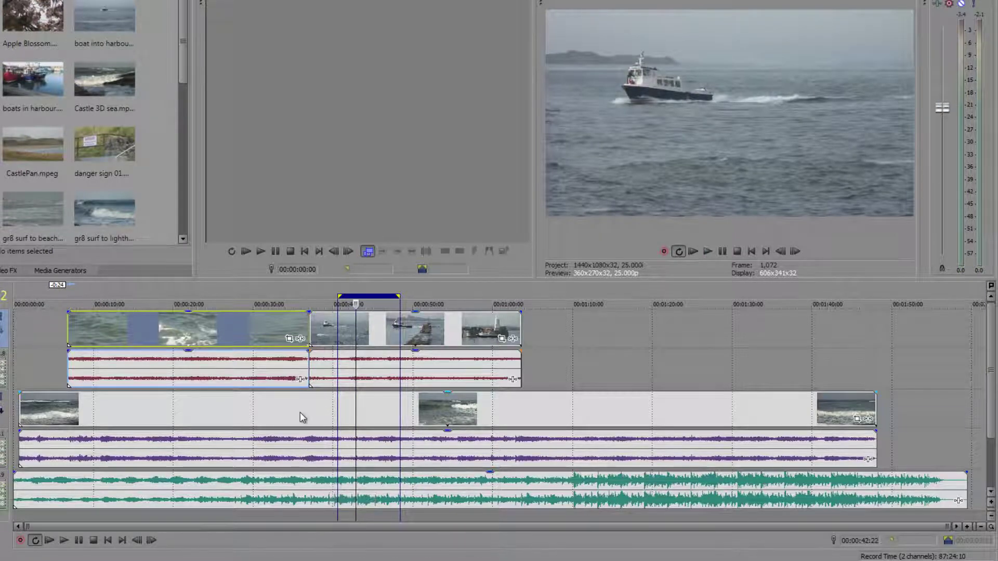
left_click(35, 540)
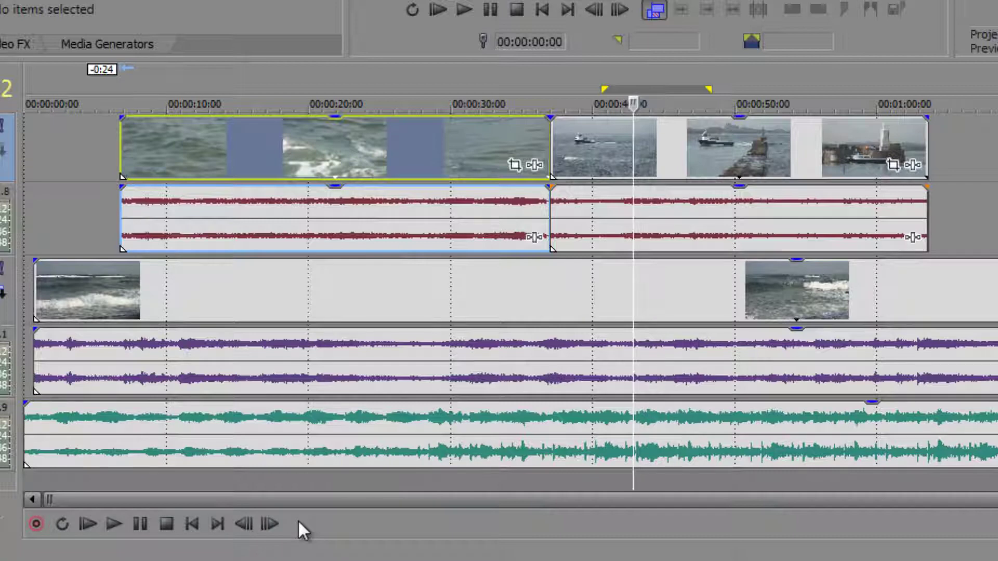
Nudge the cursor, zoom the timeline in and out, and shuttle forward to 00:00:58:03
key("Right")
key("Right")
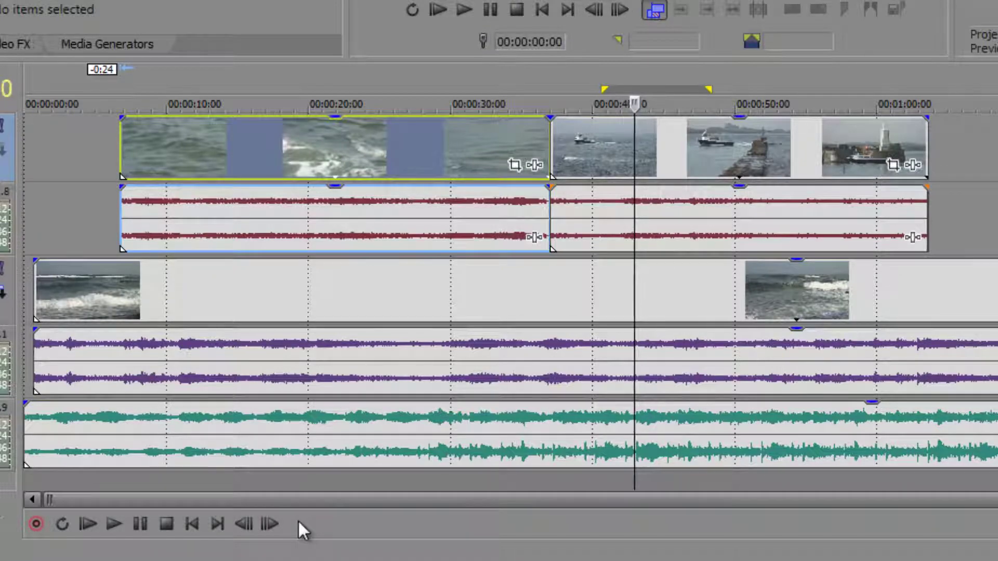
key("Up")
key("Up")
key("Up")
key("Up")
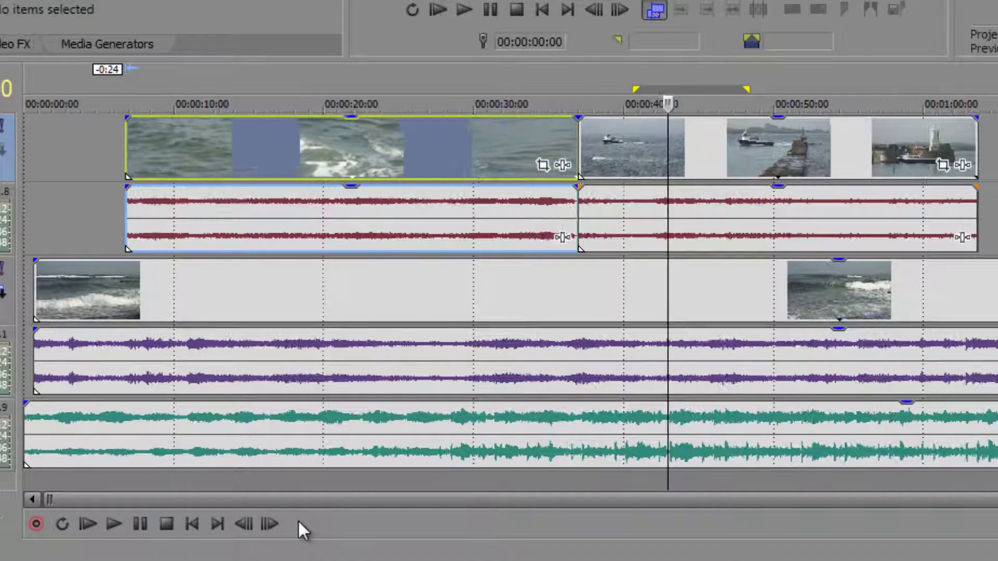
key("Down")
key("Down")
key("Down")
key("Down")
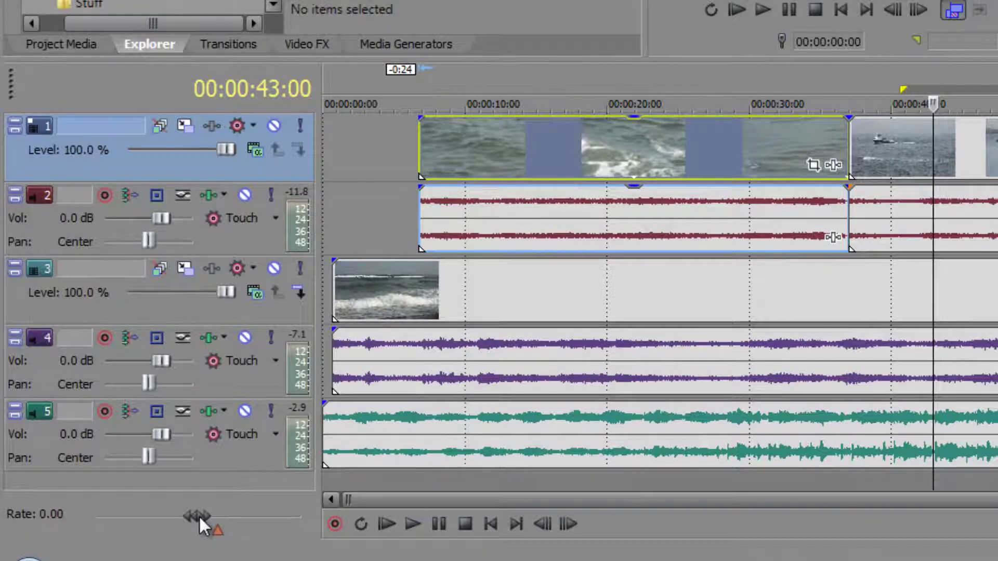
left_click_drag(199, 515, 249, 530)
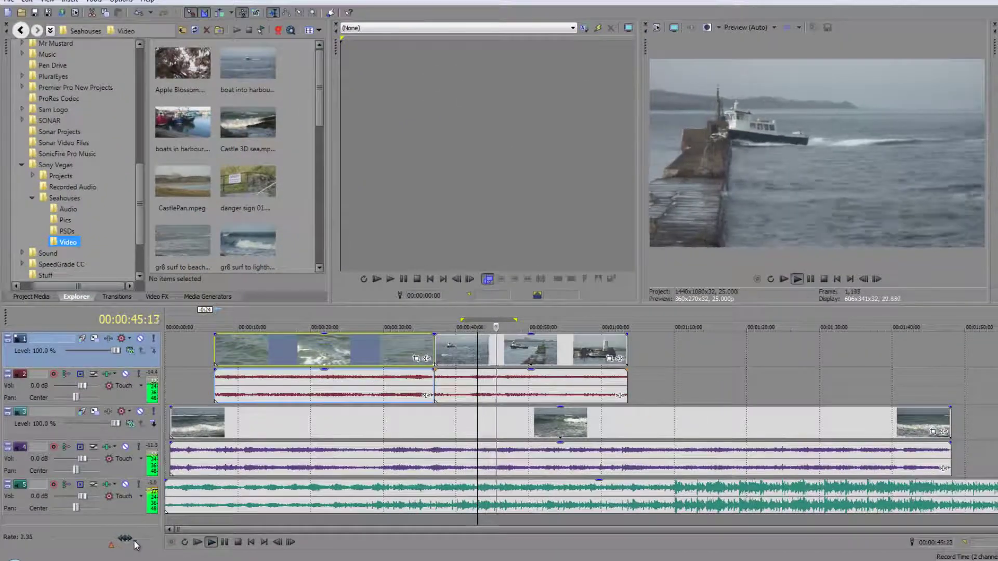
left_click_drag(136, 545, 101, 541)
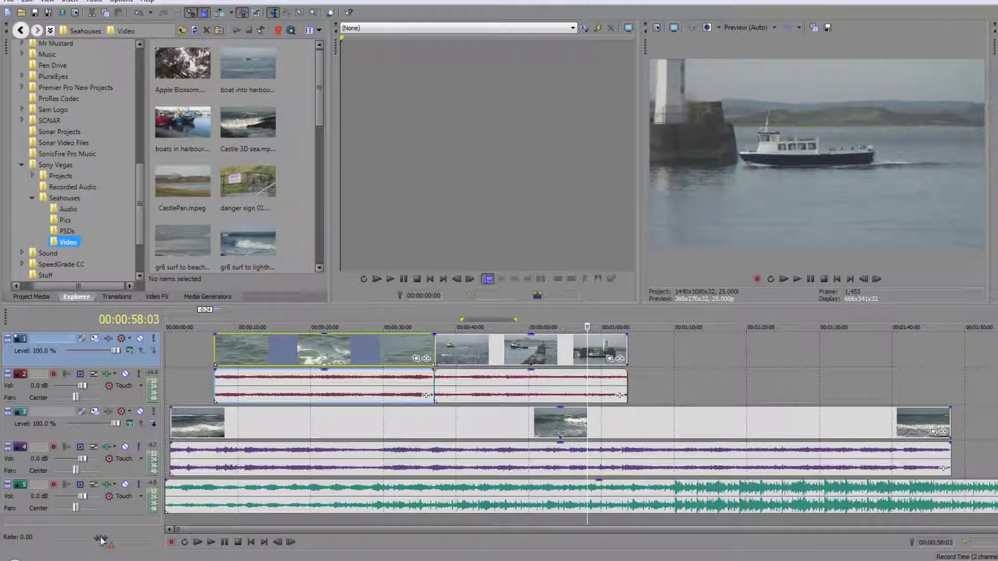